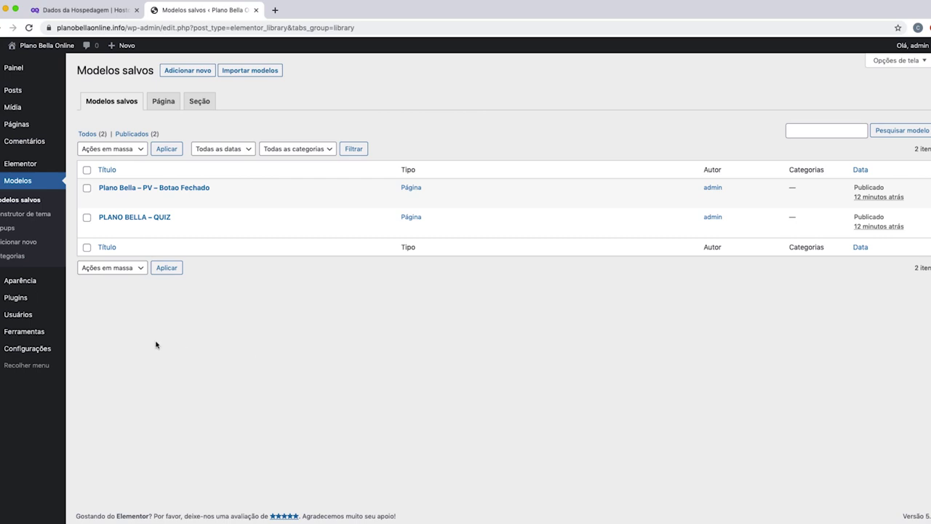
Activate the Twenty Seventeen theme for the site
mouse_move(22, 281)
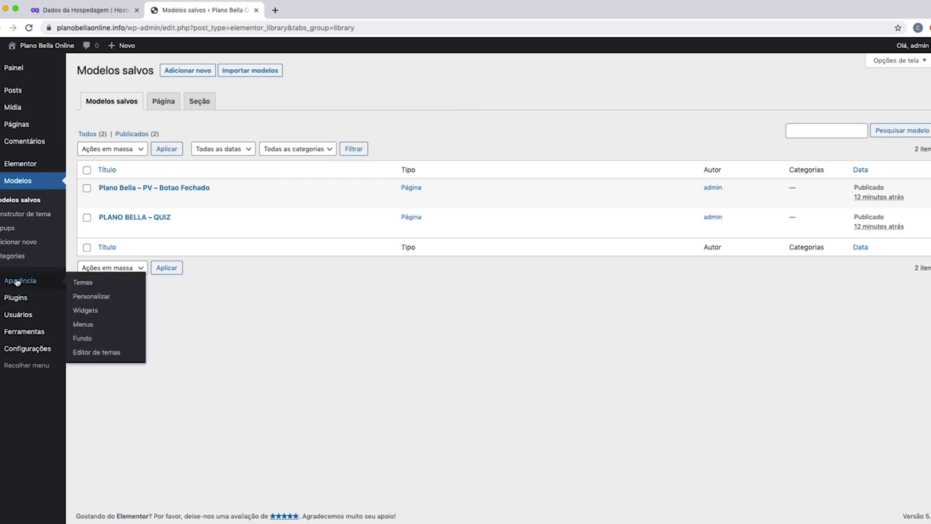
left_click(81, 283)
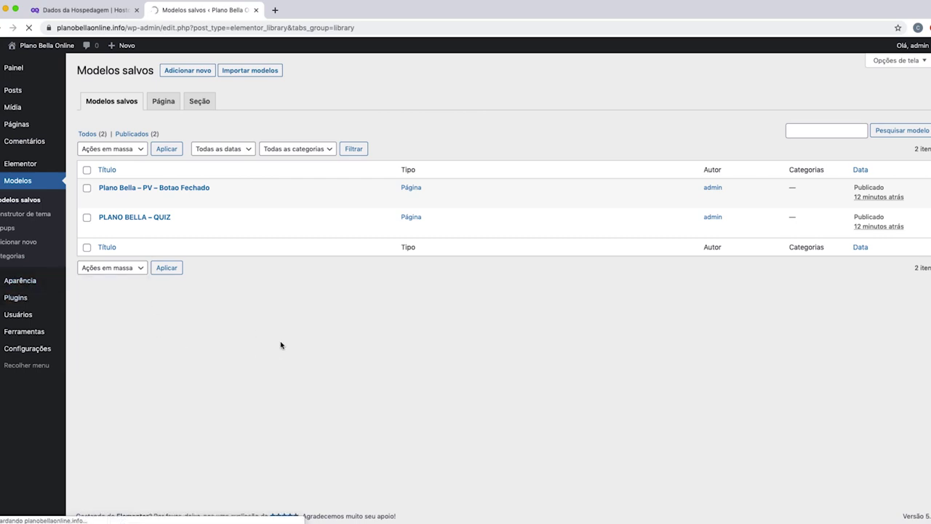
mouse_move(587, 213)
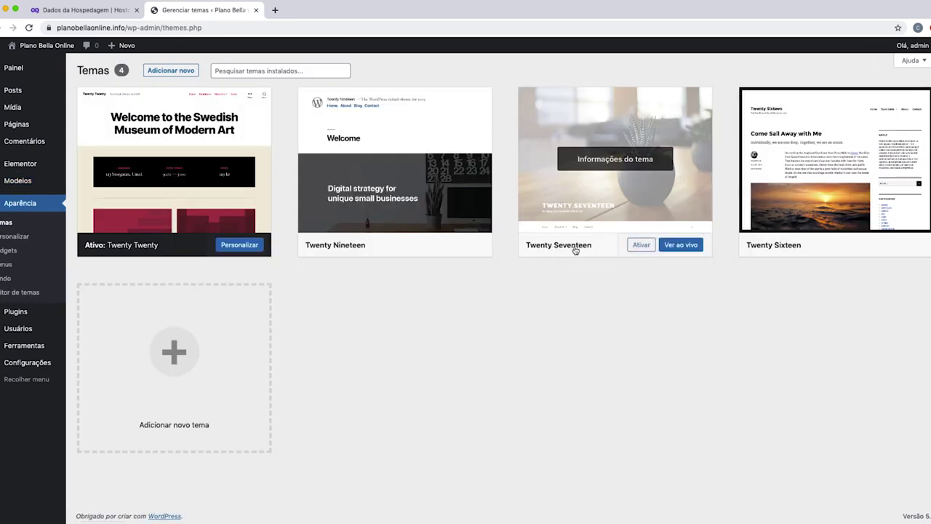
left_click(641, 246)
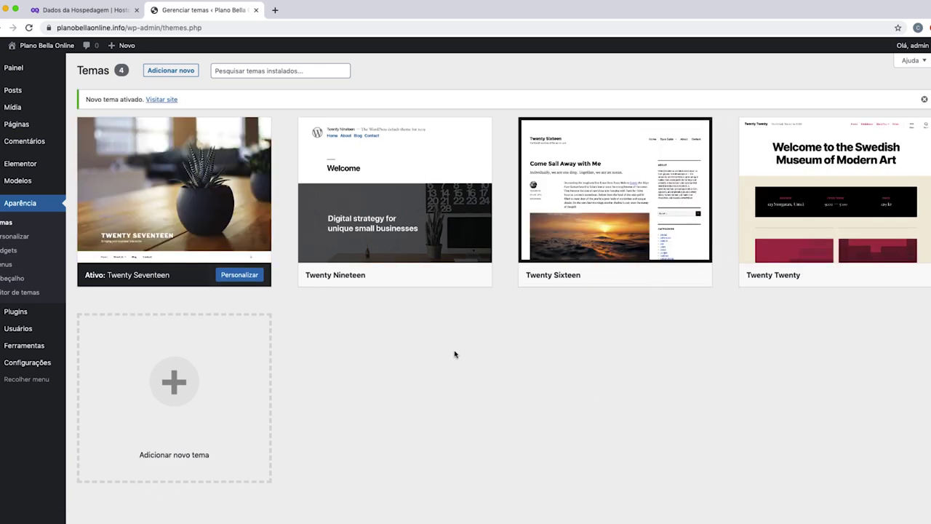
Add a new page to the site and open it for editing with Elementor
mouse_move(16, 125)
left_click(93, 127)
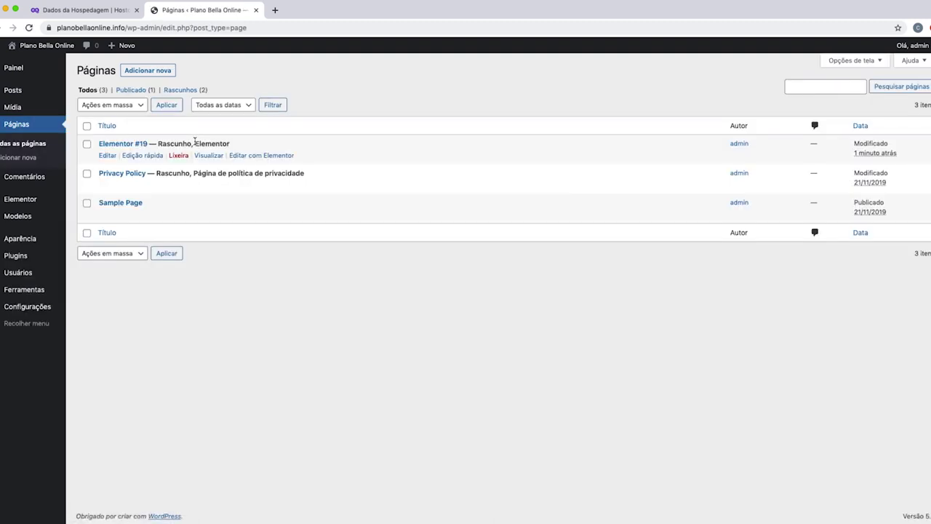
left_click(145, 70)
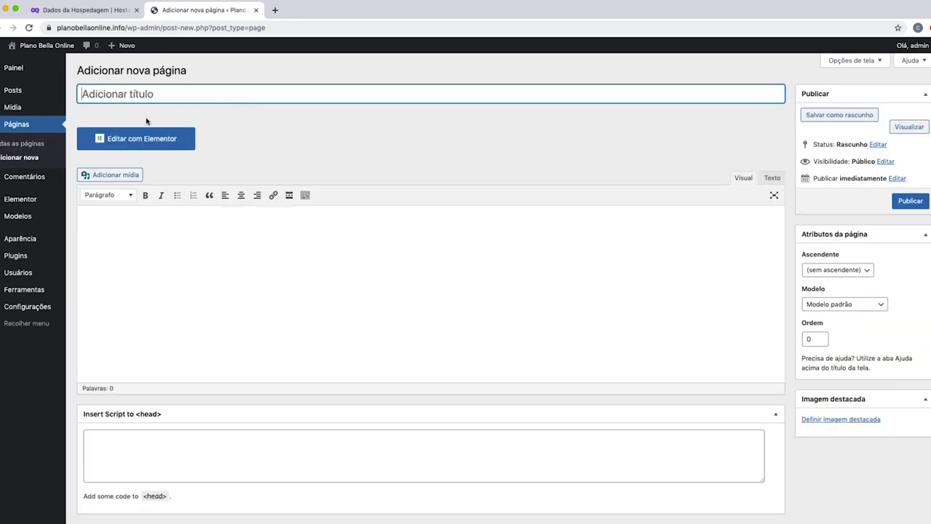
left_click(131, 142)
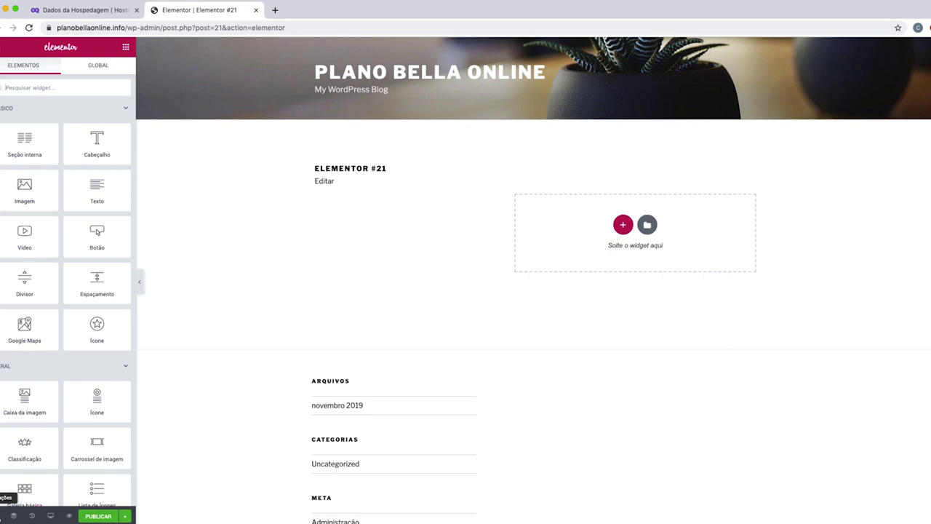
In the page settings, title the page Quiz and set its status to Publicado
left_click(13, 516)
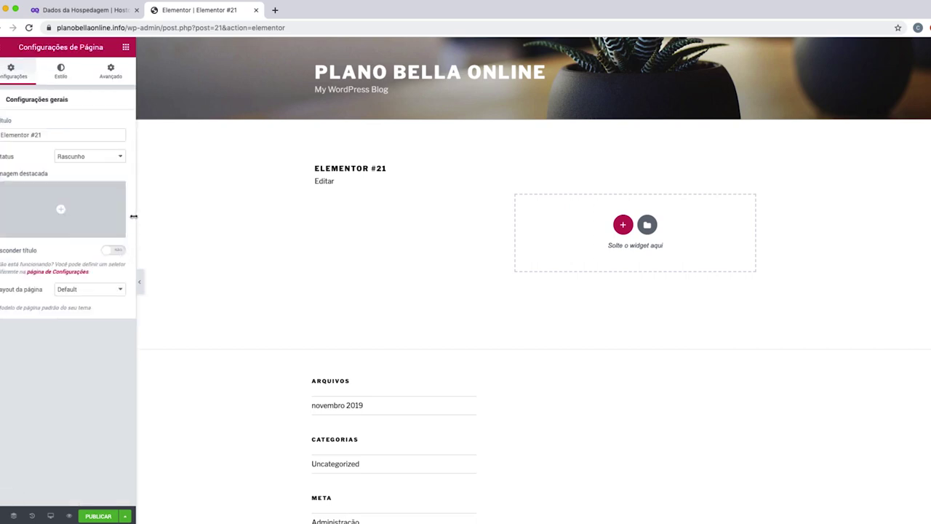
left_click_drag(135, 214, 198, 213)
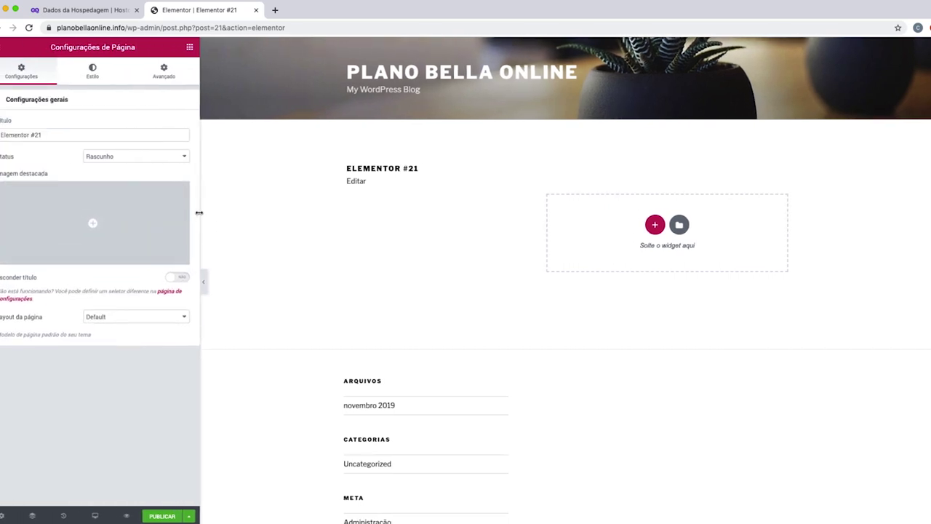
triple_click(45, 134)
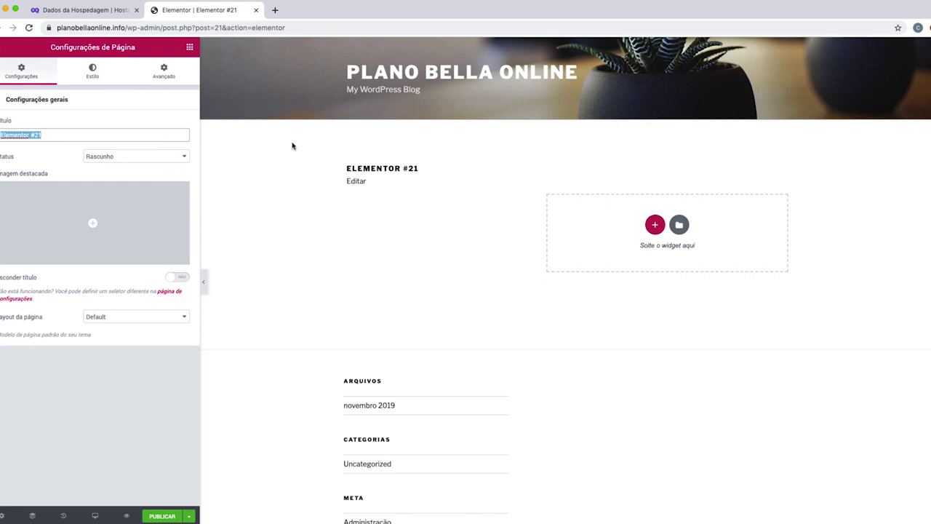
type("Quiz")
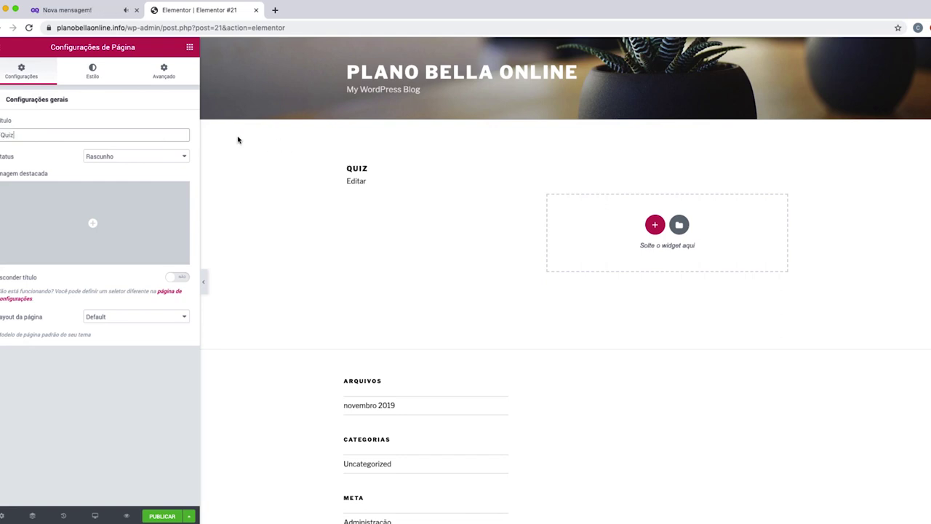
left_click(113, 159)
left_click(114, 181)
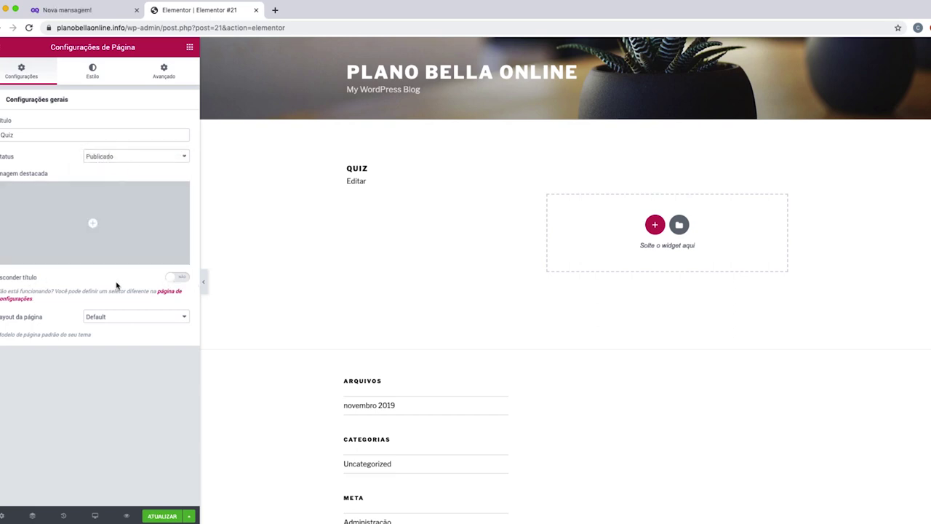
Hide the Quiz page's title and set its page layout to Elementor canvas
left_click(175, 278)
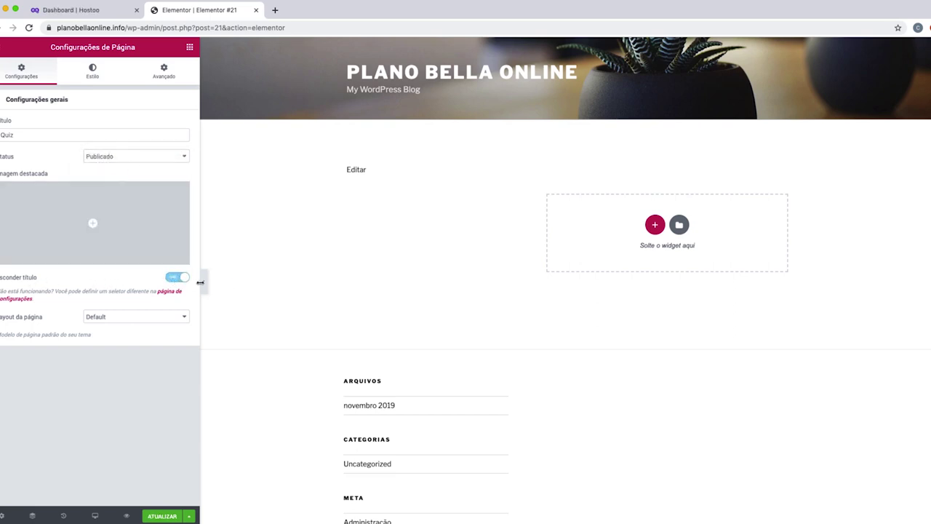
left_click(105, 317)
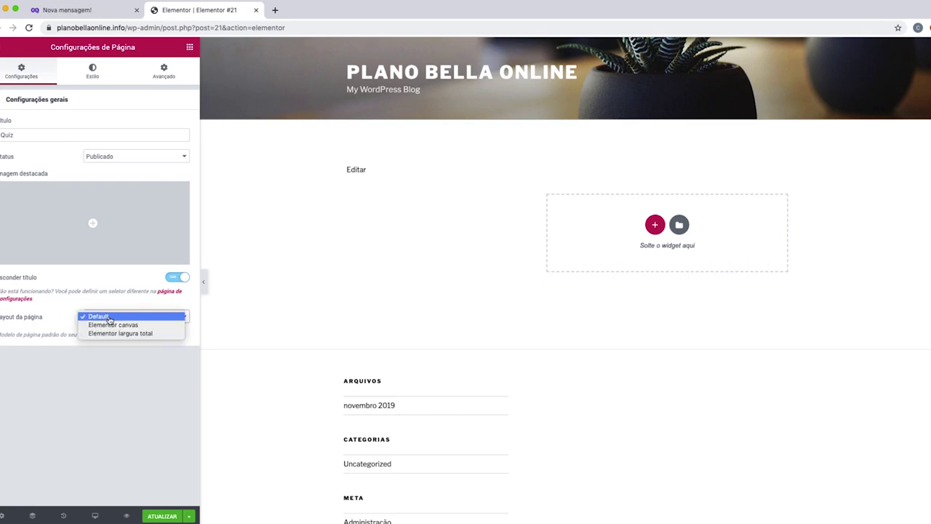
left_click(128, 328)
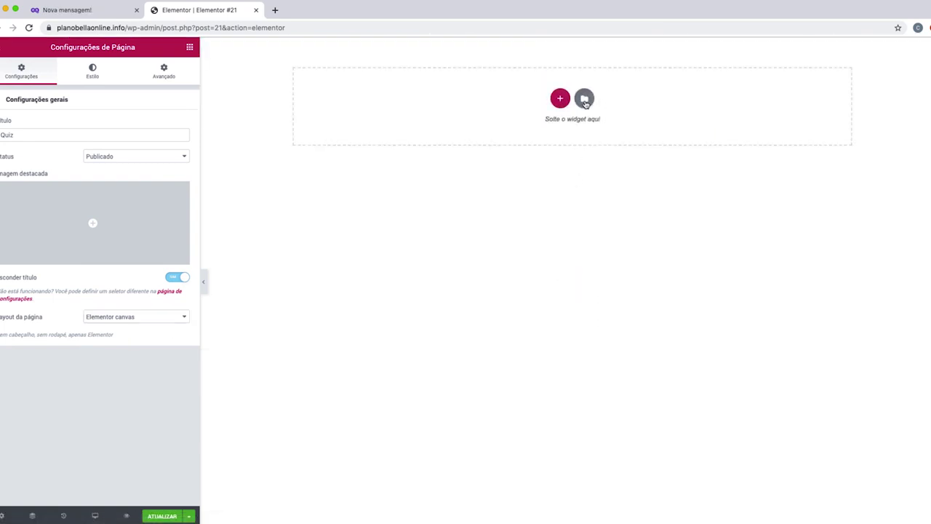
Insert the saved template PLANO BELLA – QUIZ with its document settings and update the page
left_click(584, 99)
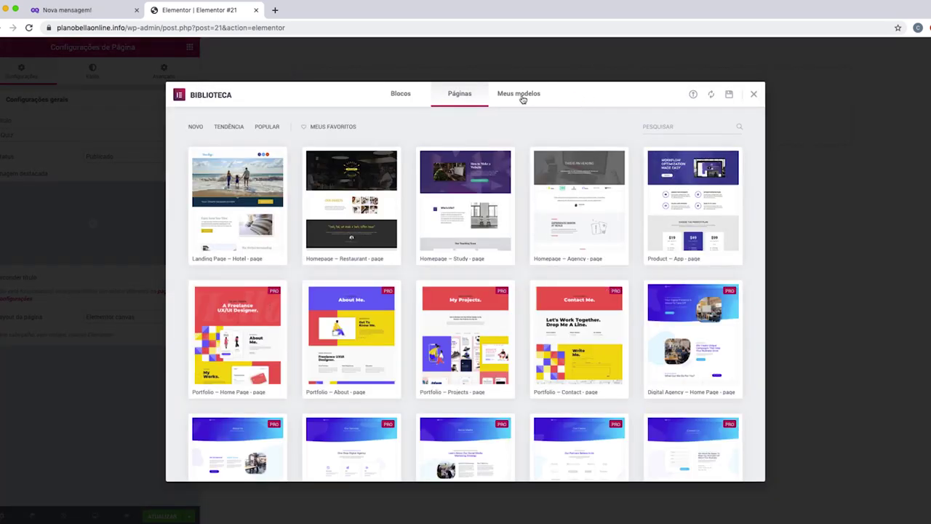
left_click(521, 96)
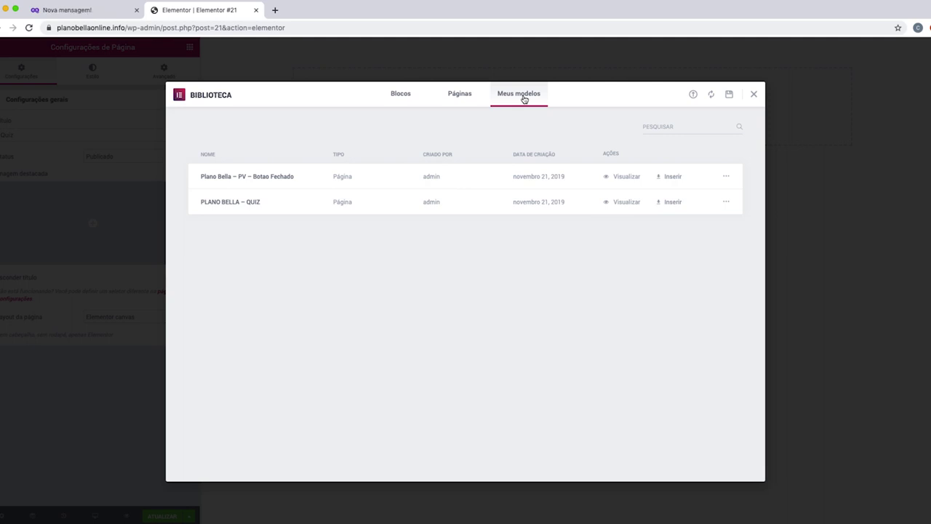
left_click(669, 205)
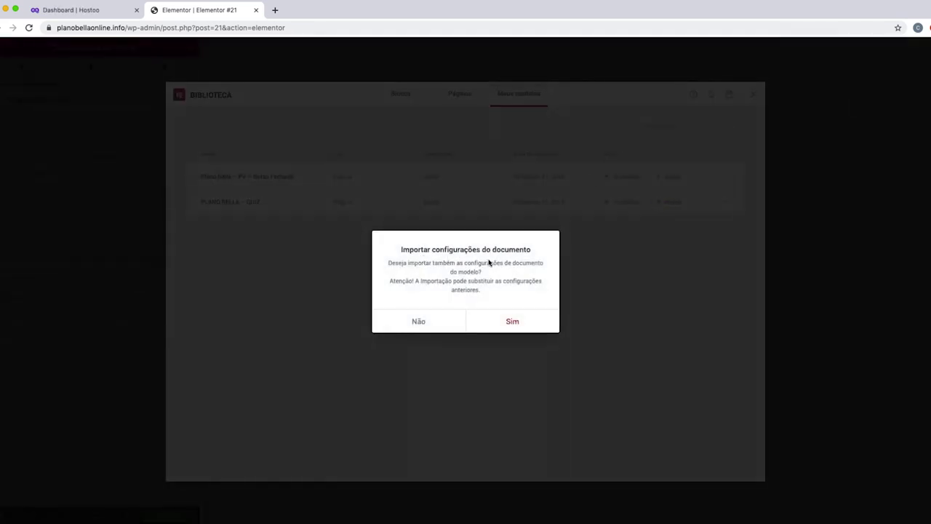
left_click(511, 324)
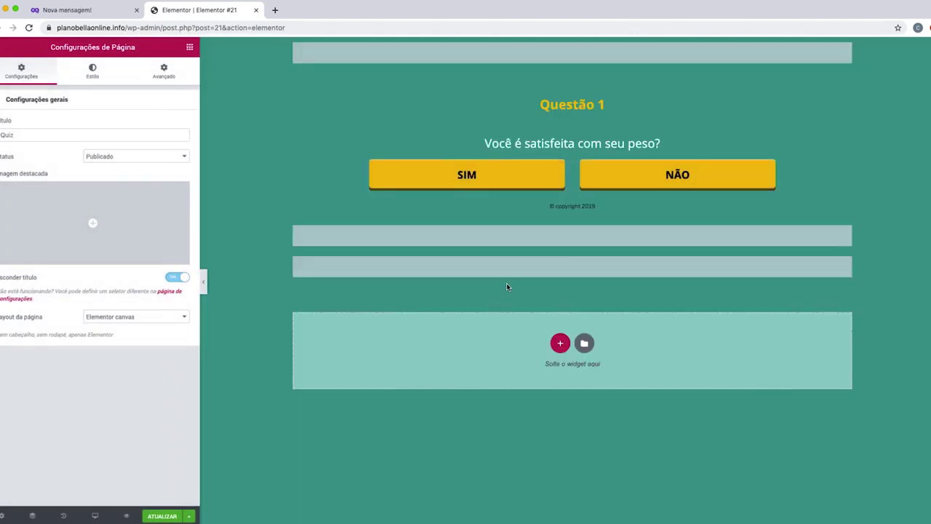
left_click(160, 516)
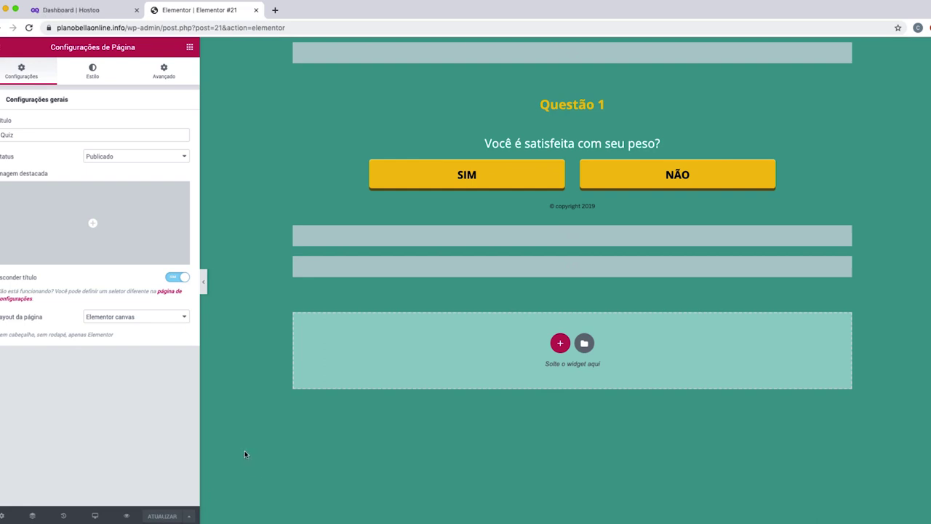
Preview the Quiz page and answer its first two questions to test the quiz flow
left_click(126, 517)
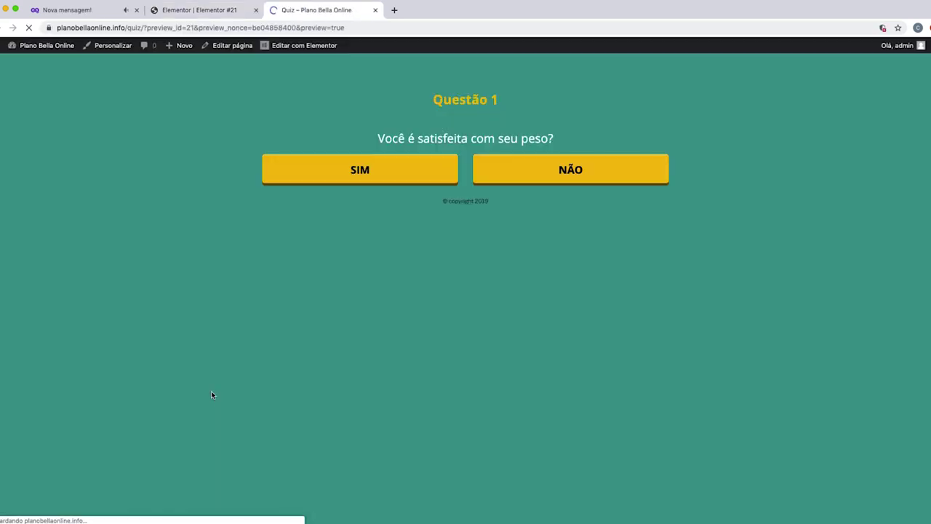
left_click(378, 170)
left_click(483, 179)
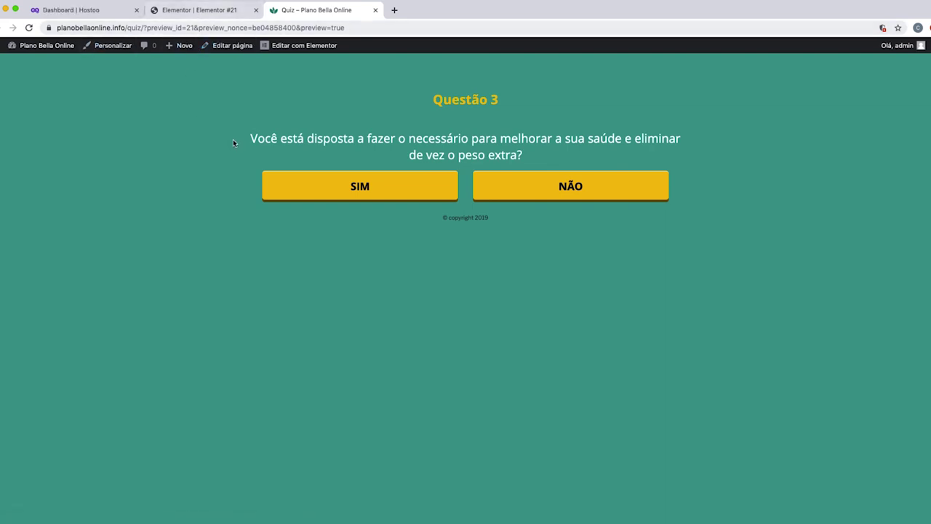
Exit the Quiz page's editor to the WordPress dashboard and start another new page with Elementor
left_click(213, 11)
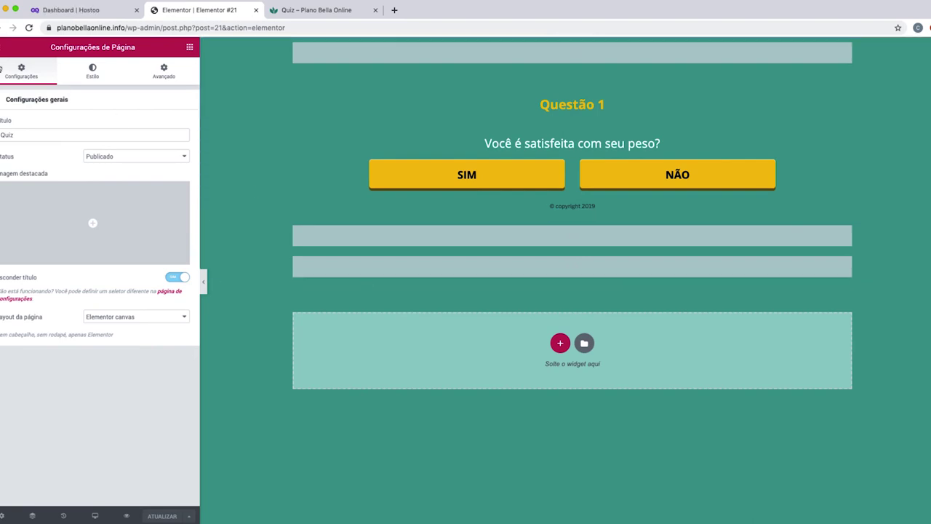
left_click(2, 48)
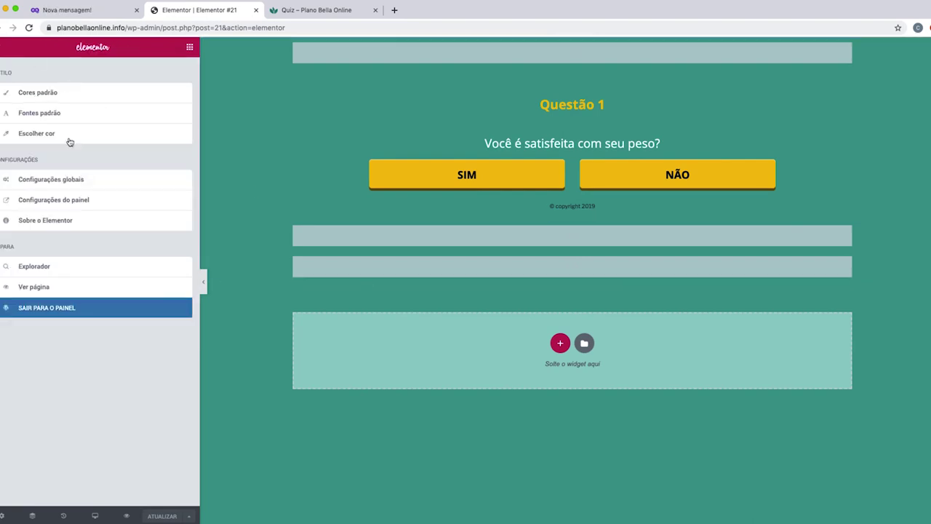
left_click(46, 310)
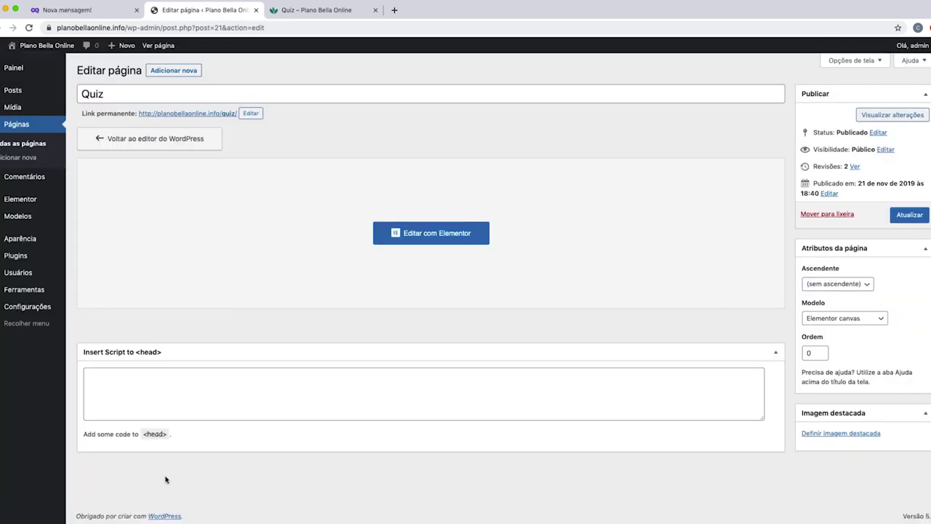
left_click(21, 160)
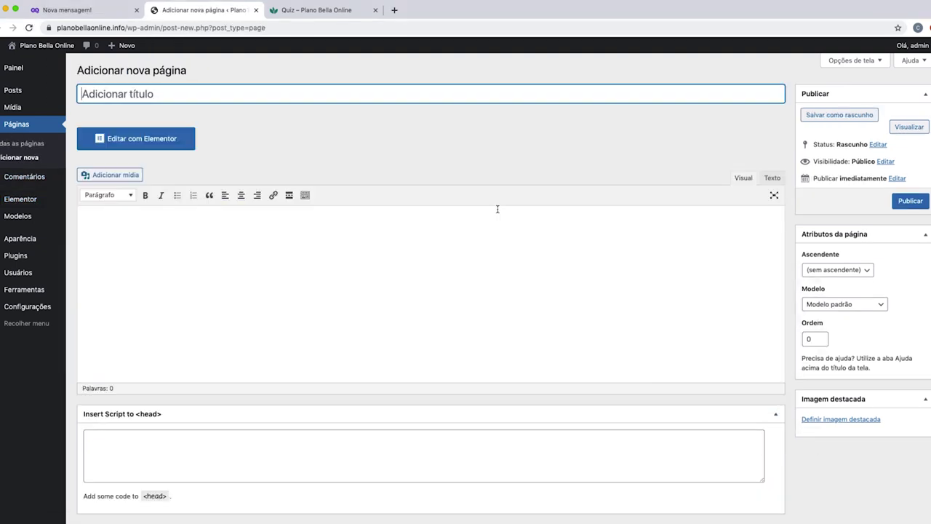
left_click(130, 142)
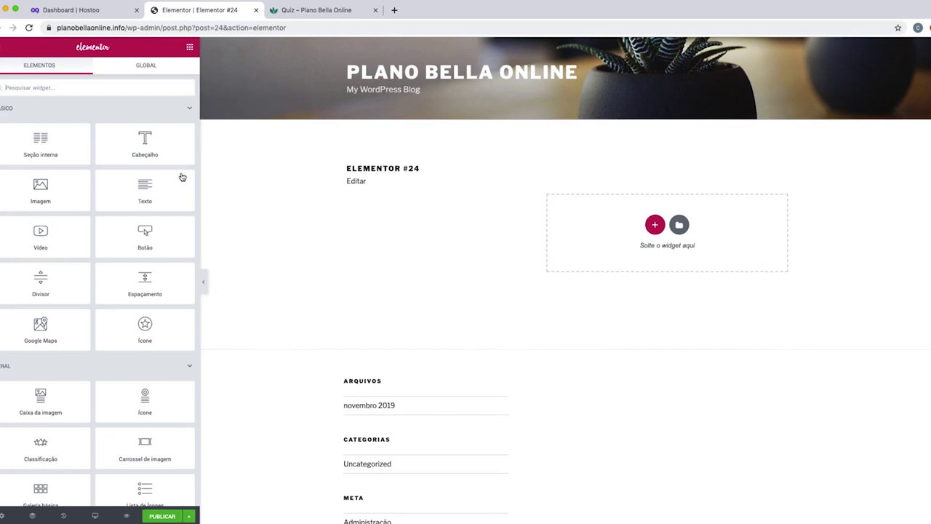
In the new page's settings, enter PV as the title and set the status to Publicado
scroll(182, 177, "down", 1)
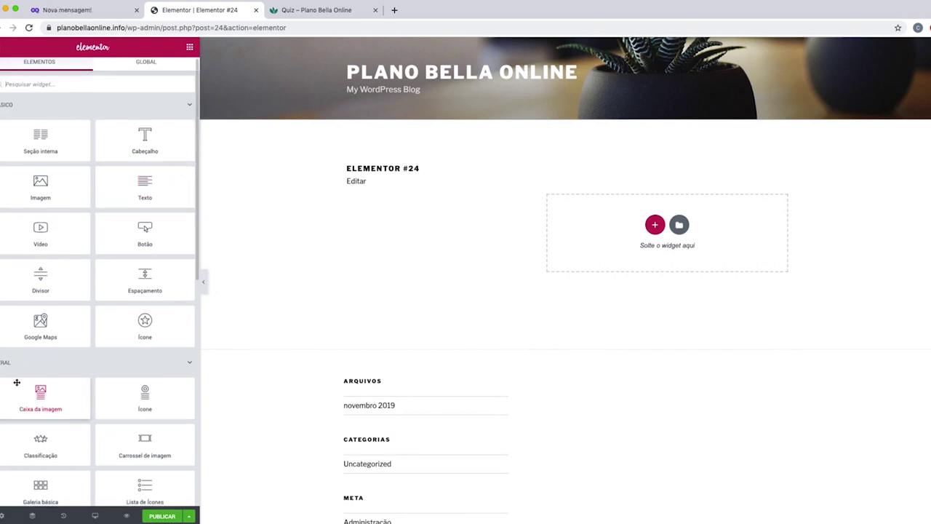
left_click(2, 515)
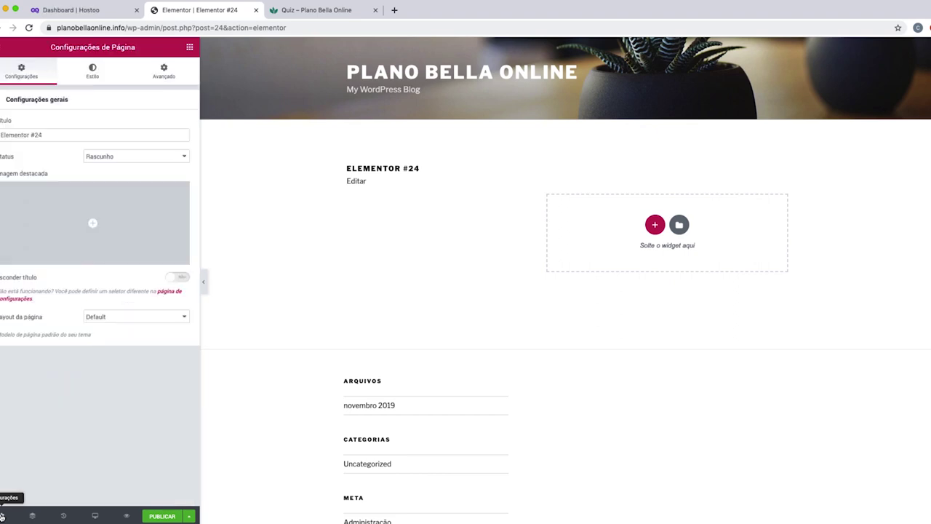
triple_click(40, 135)
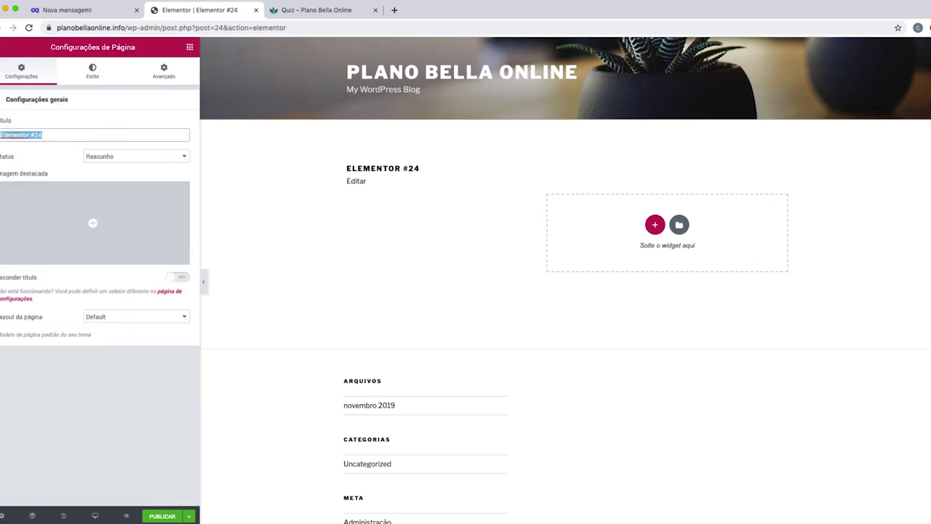
type("PV")
left_click(102, 156)
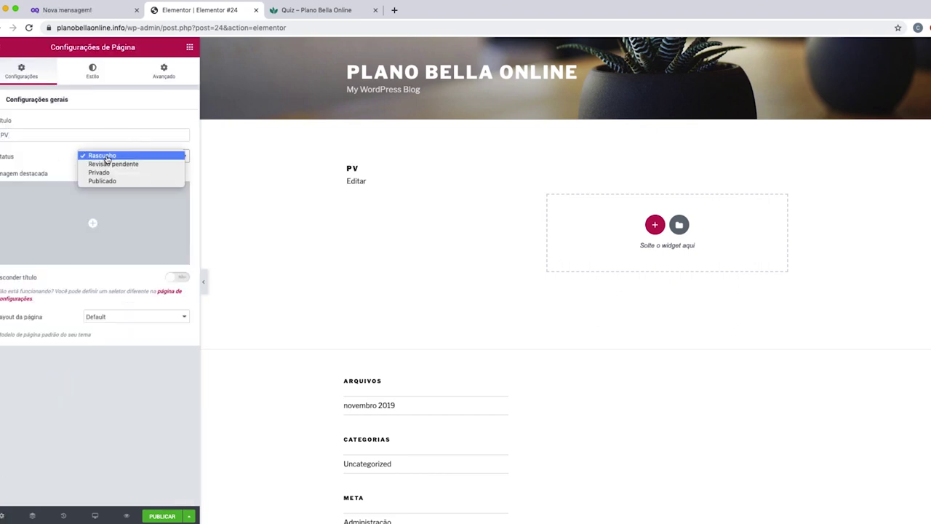
left_click(106, 181)
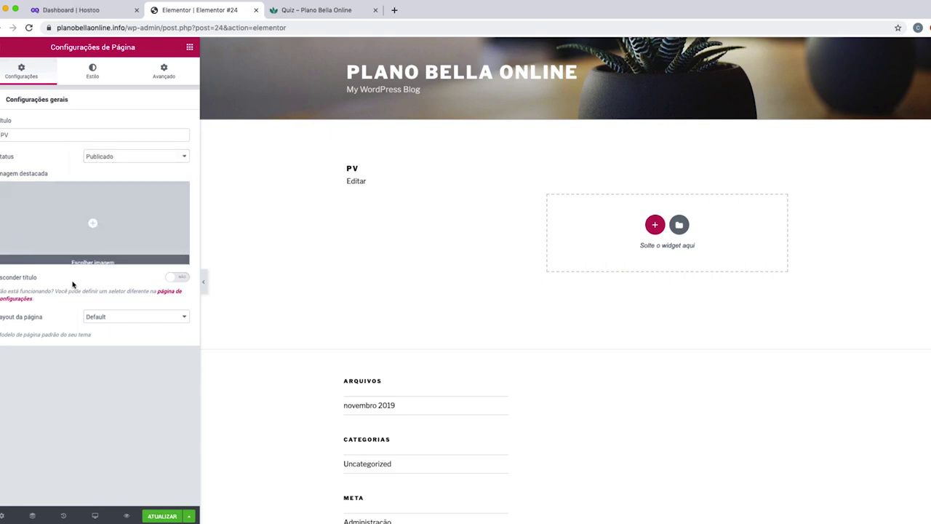
Hide the PV page's title and set its page layout to Elementor canvas
left_click(185, 279)
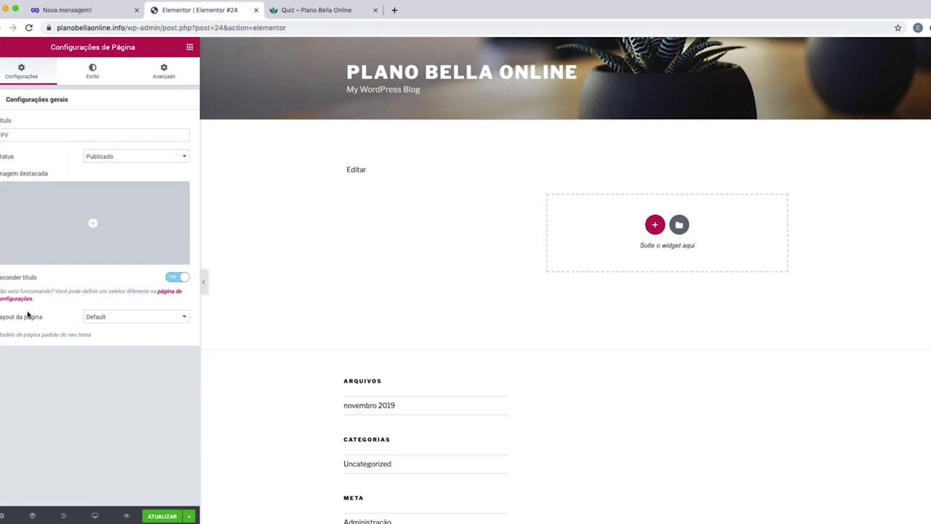
left_click(133, 318)
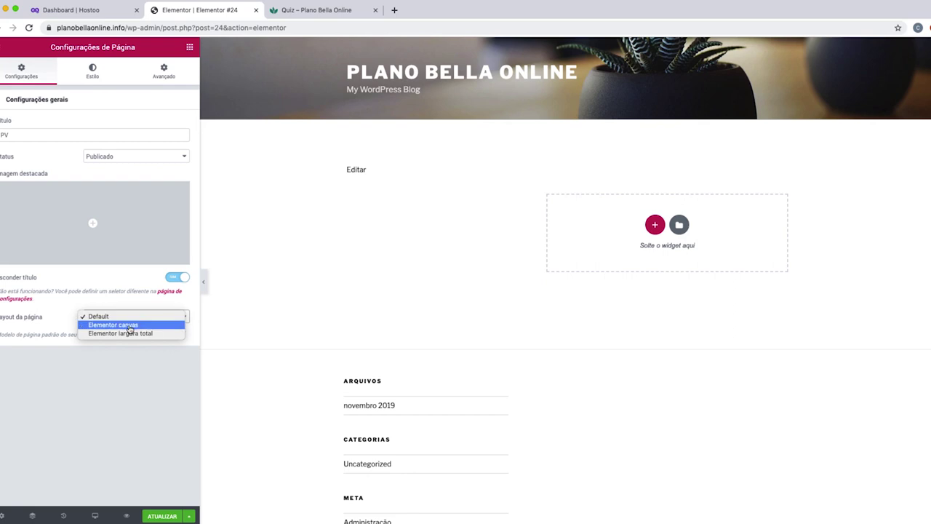
left_click(129, 325)
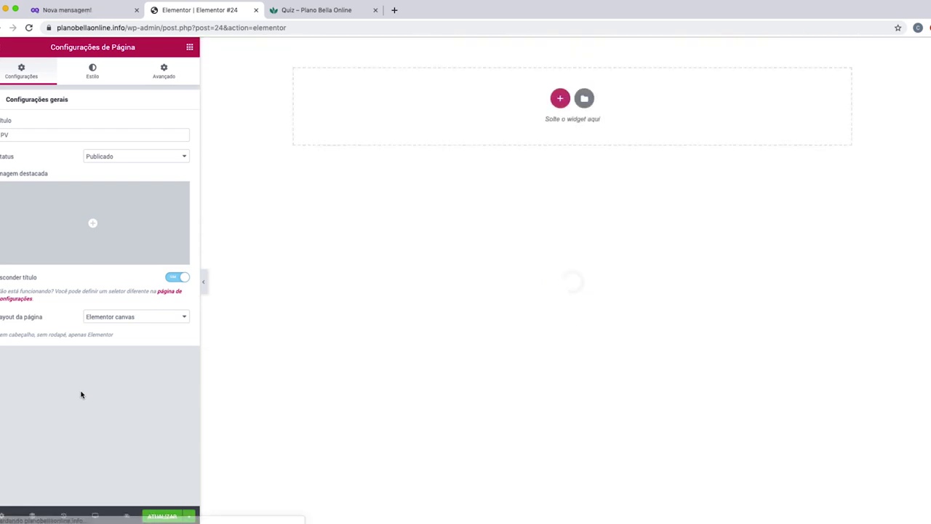
Insert the saved template "Plano Bella – PV – Botão Fechado" into the PV page and update the page
left_click(586, 100)
left_click(531, 97)
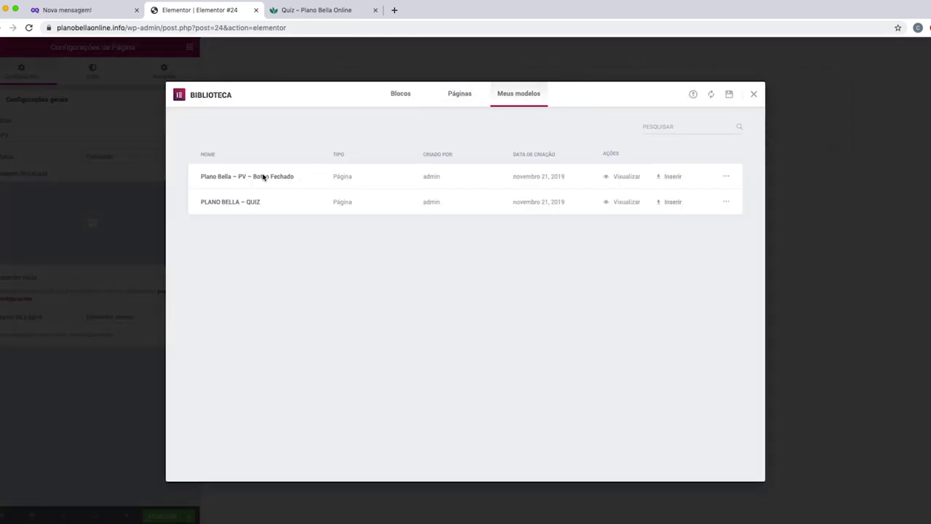
left_click(670, 180)
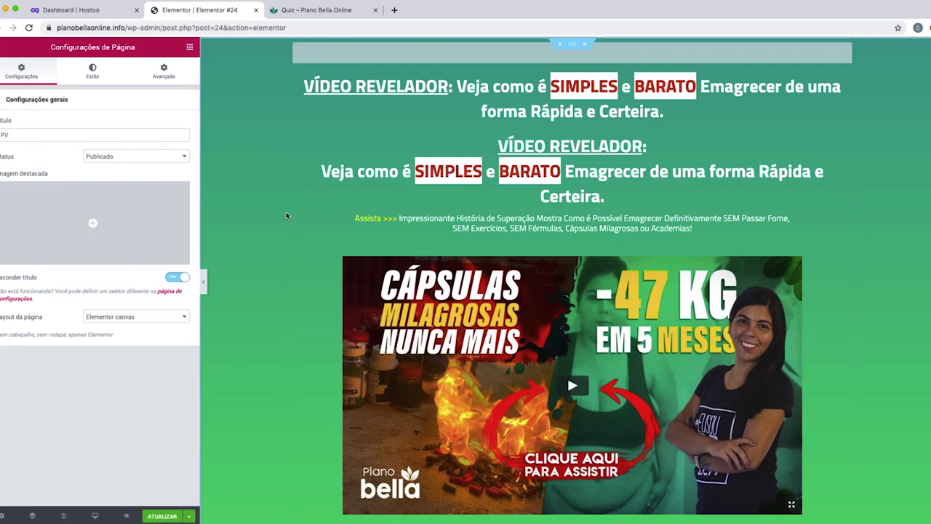
scroll(286, 211, "down", 6)
scroll(286, 212, "down", 12)
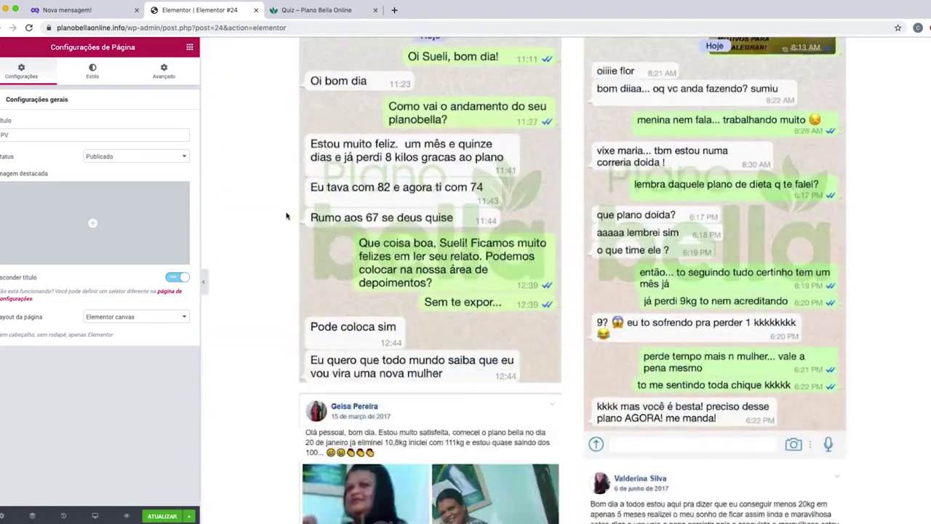
scroll(298, 213, "up", 18)
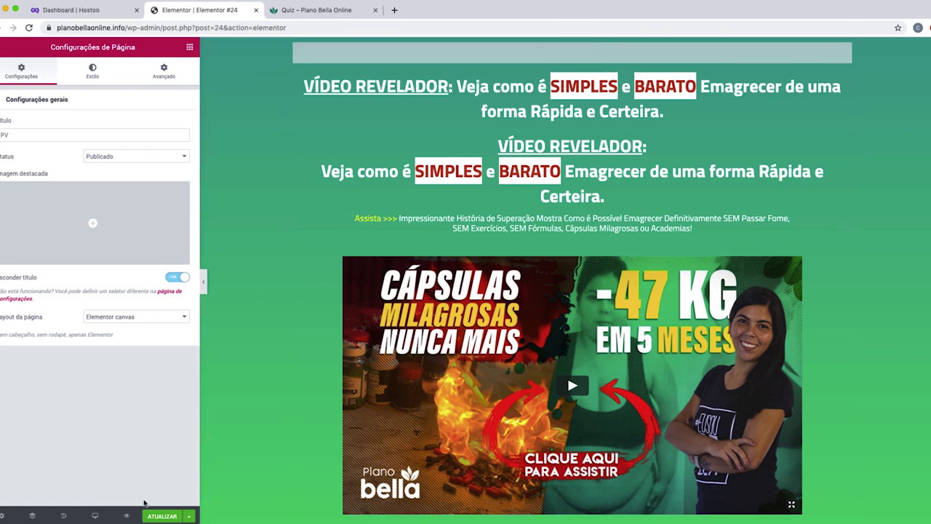
left_click(160, 517)
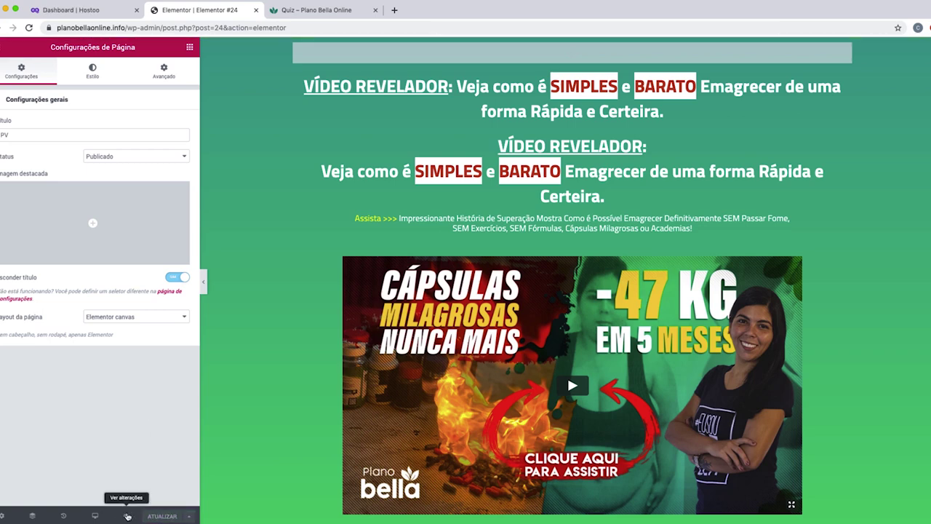
Preview the PV page and review its content from the video headline down to the footer
left_click(127, 516)
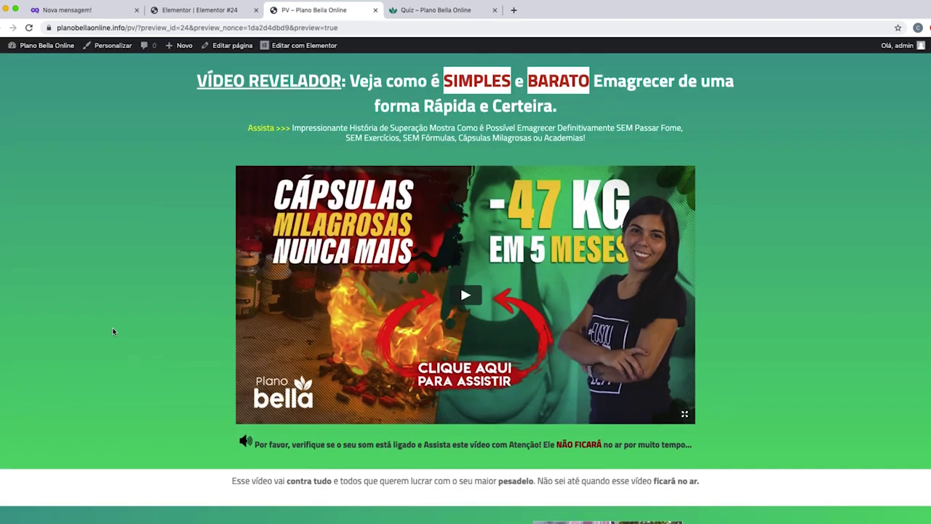
scroll(113, 332, "down", 10)
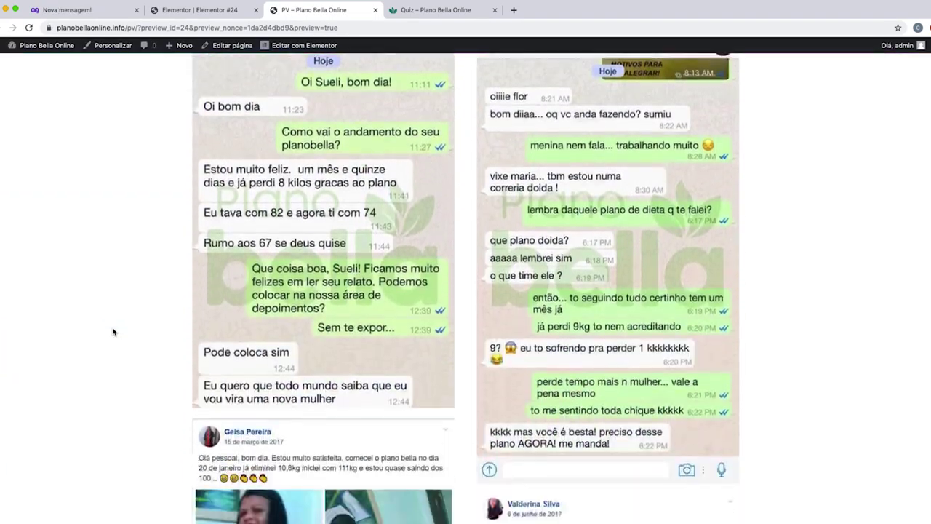
scroll(113, 331, "down", 15)
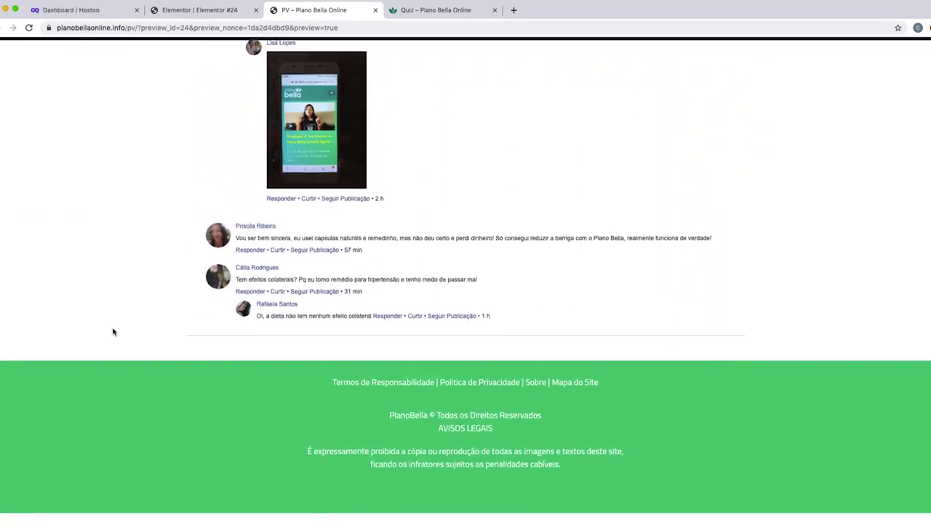
scroll(112, 332, "up", 20)
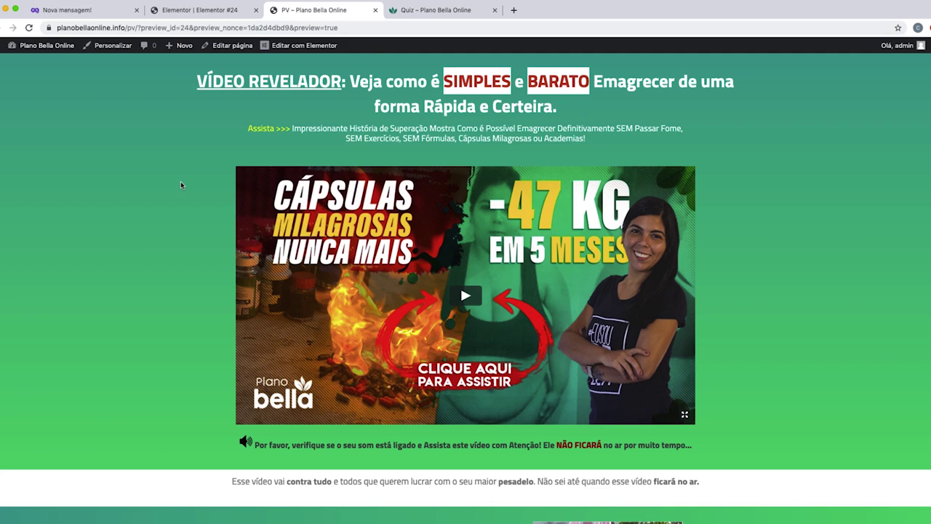
Exit the PV page's Elementor editor to WordPress and open the list of all pages
left_click(211, 10)
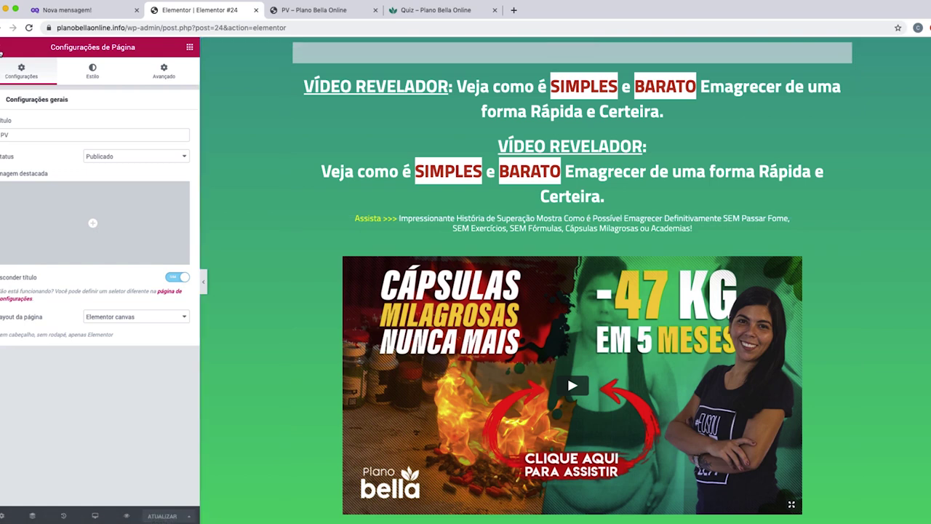
left_click(5, 48)
left_click(51, 311)
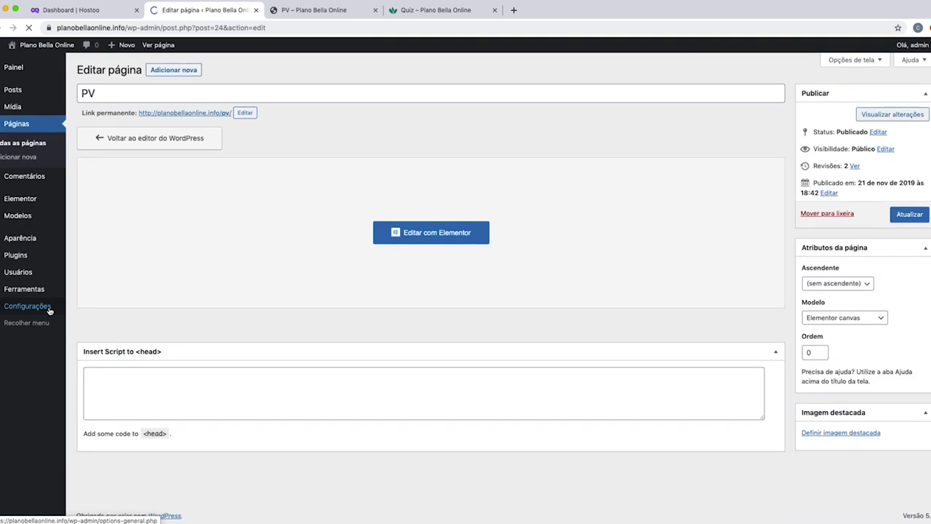
left_click(24, 146)
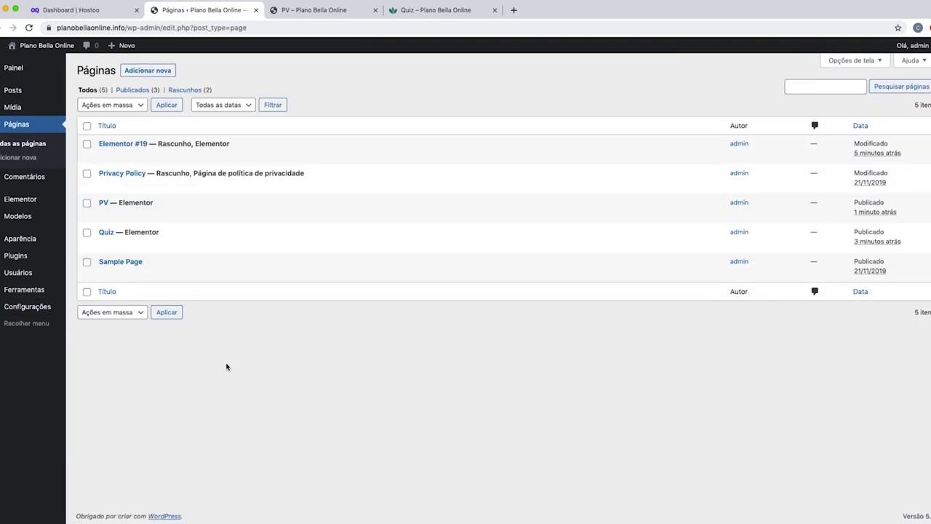
Close the old PV and Quiz preview tabs and open the published Quiz and PV pages in new tabs
mouse_move(124, 244)
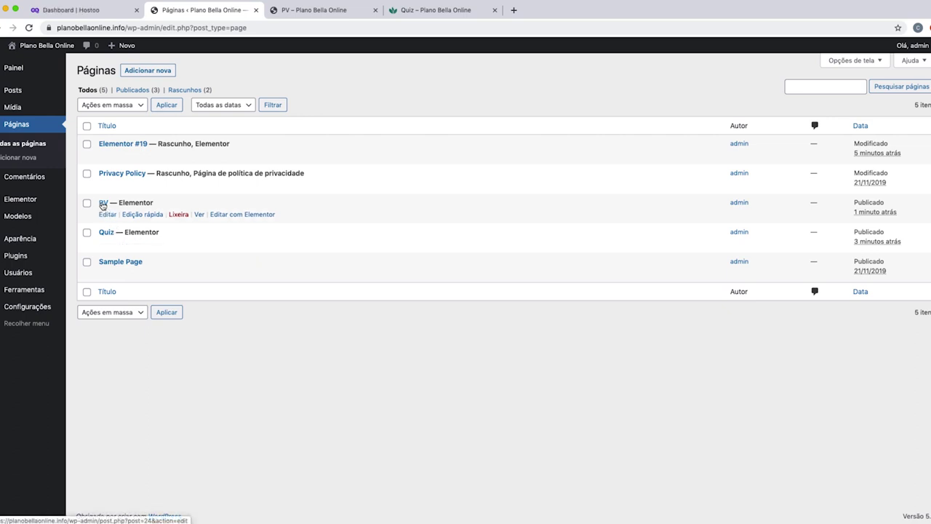
left_click(376, 11)
left_click(376, 11)
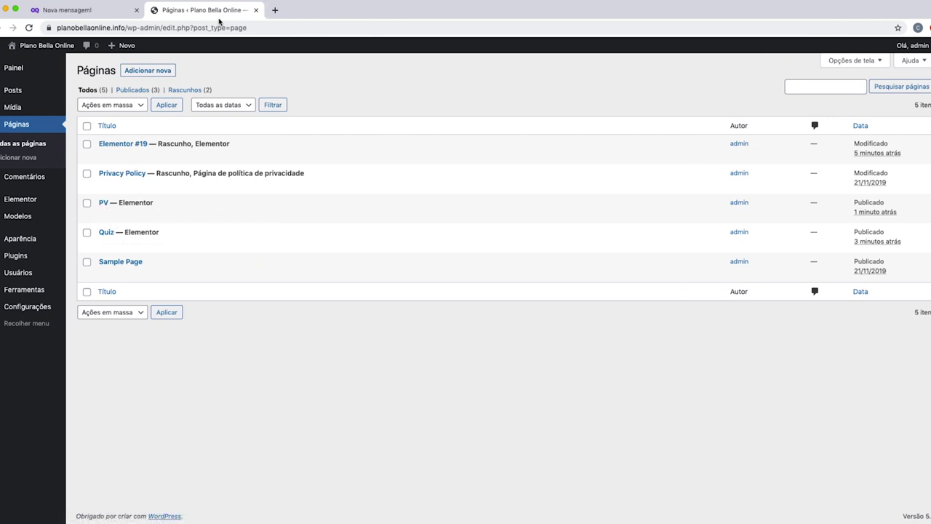
mouse_move(101, 238)
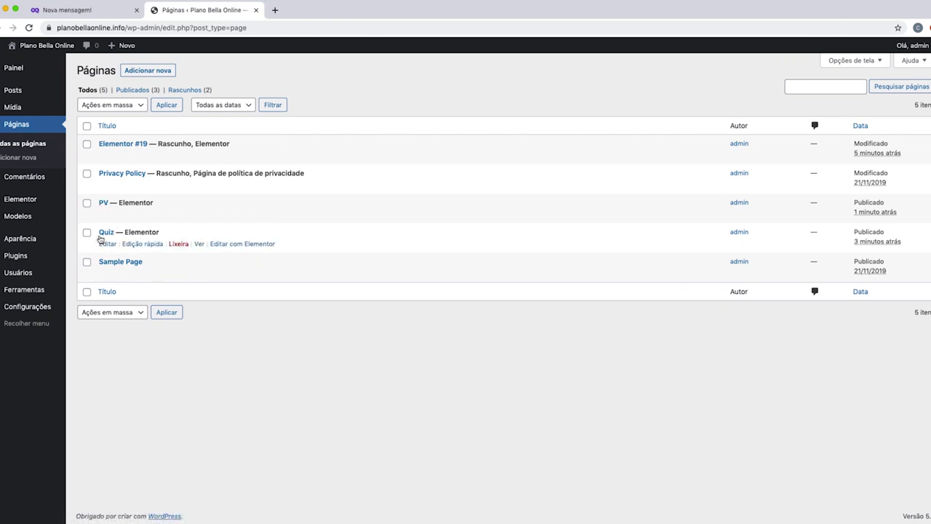
right_click(198, 244)
left_click(234, 249)
mouse_move(109, 210)
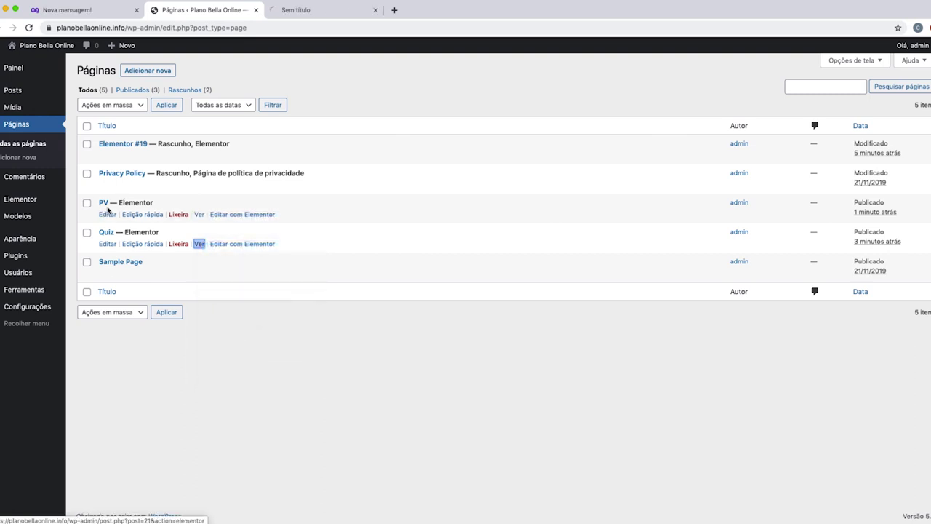
right_click(197, 214)
left_click(224, 218)
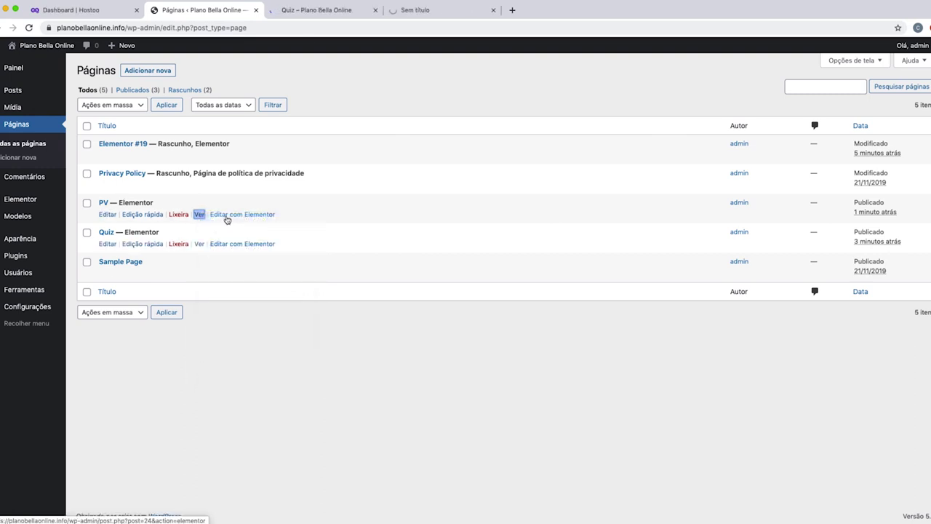
Check the published Quiz and PV pages in their tabs and return to the WordPress pages list
left_click(307, 10)
left_click(451, 10)
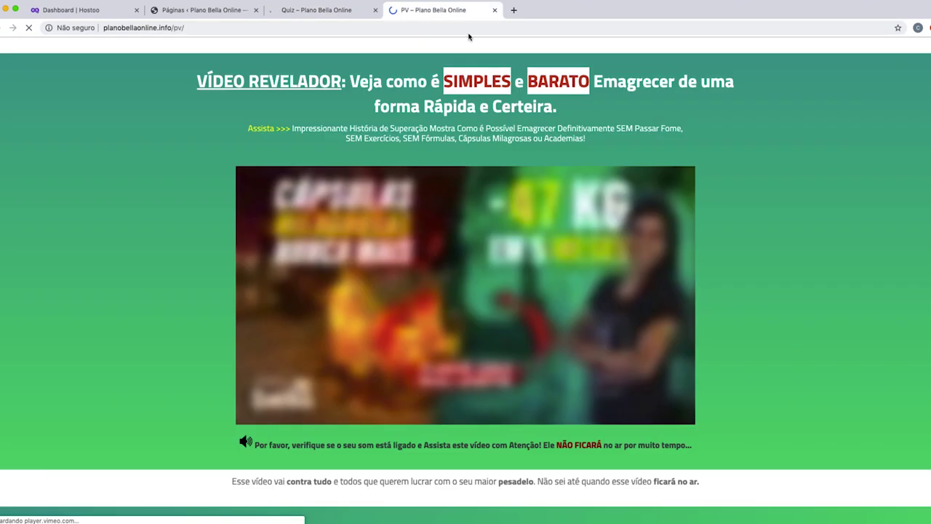
left_click(202, 10)
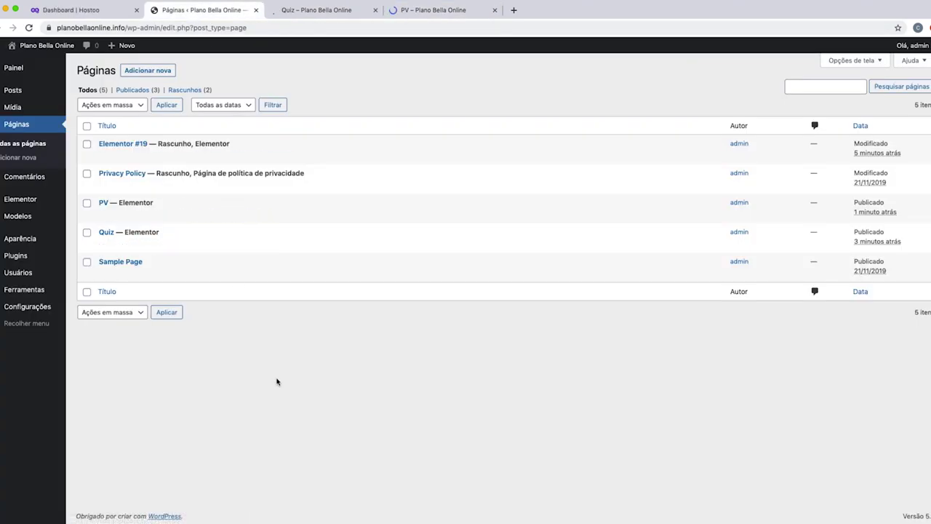
left_click(308, 11)
left_click(423, 11)
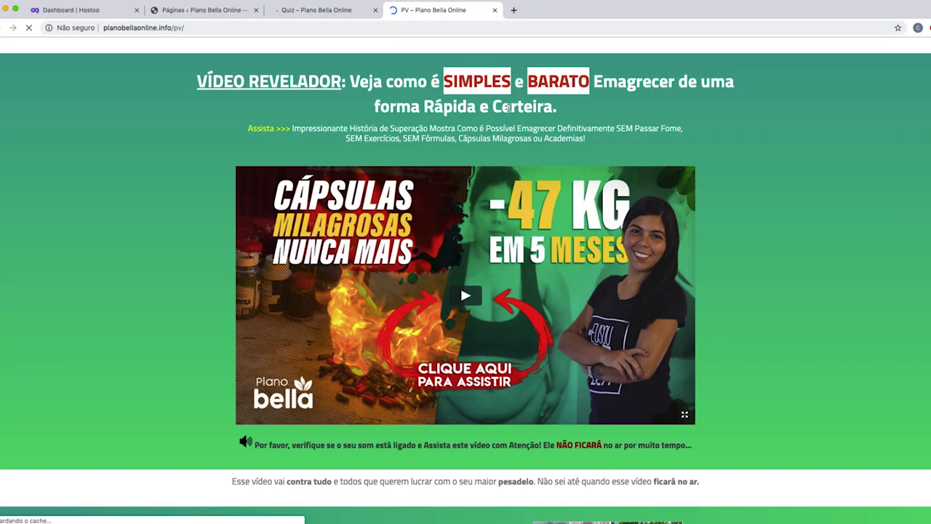
left_click(239, 14)
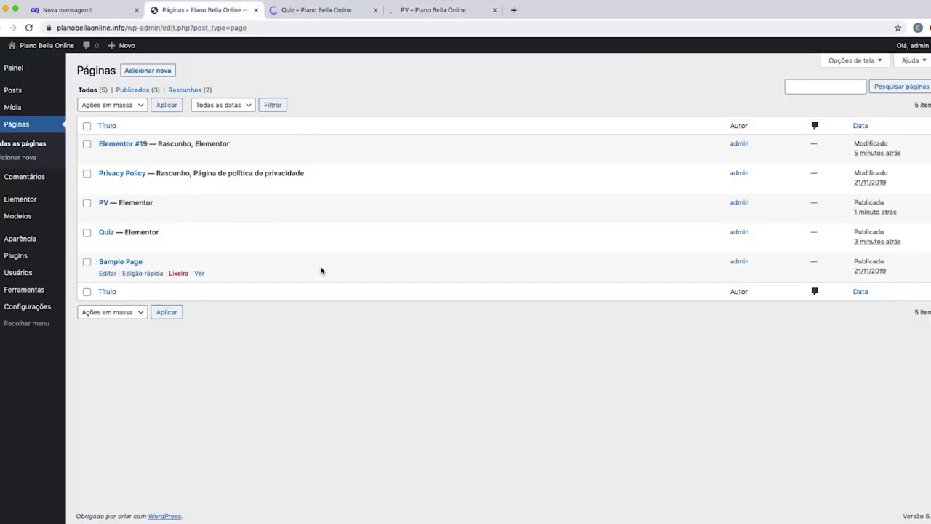